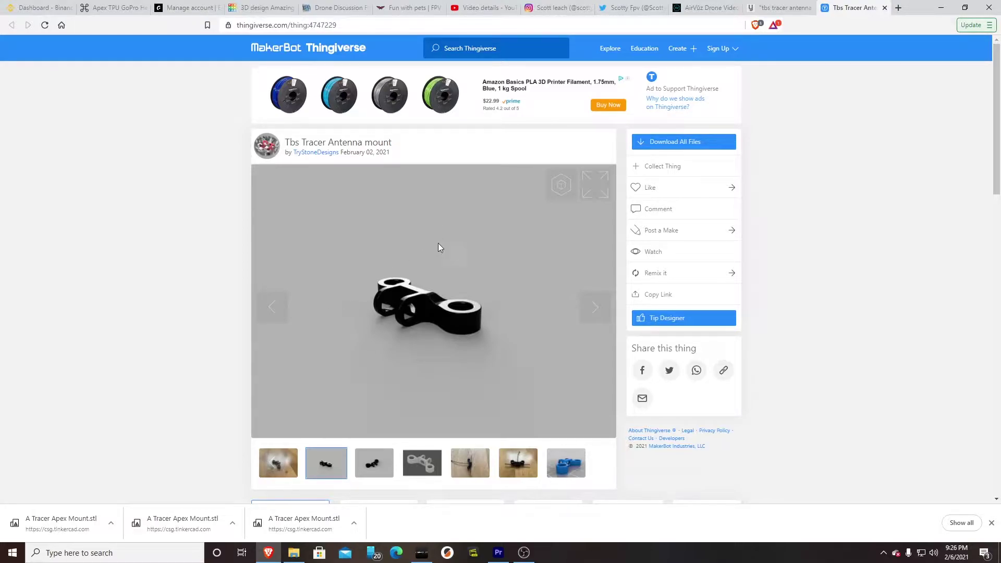
Step: Browse the Tracer antenna mount photos on Thingiverse, then return to the Tinkercad design
left_click(412, 467)
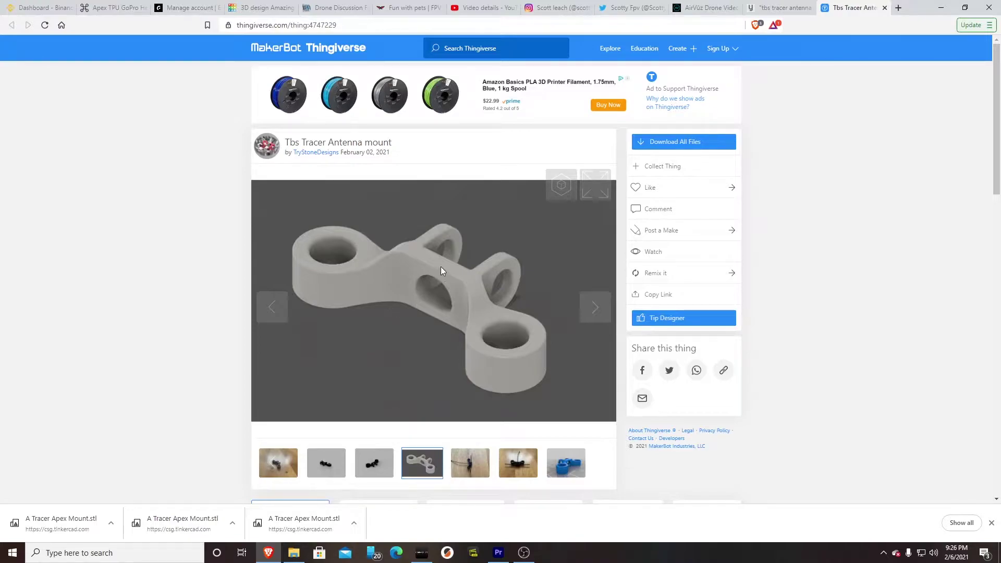
left_click(463, 471)
left_click(595, 307)
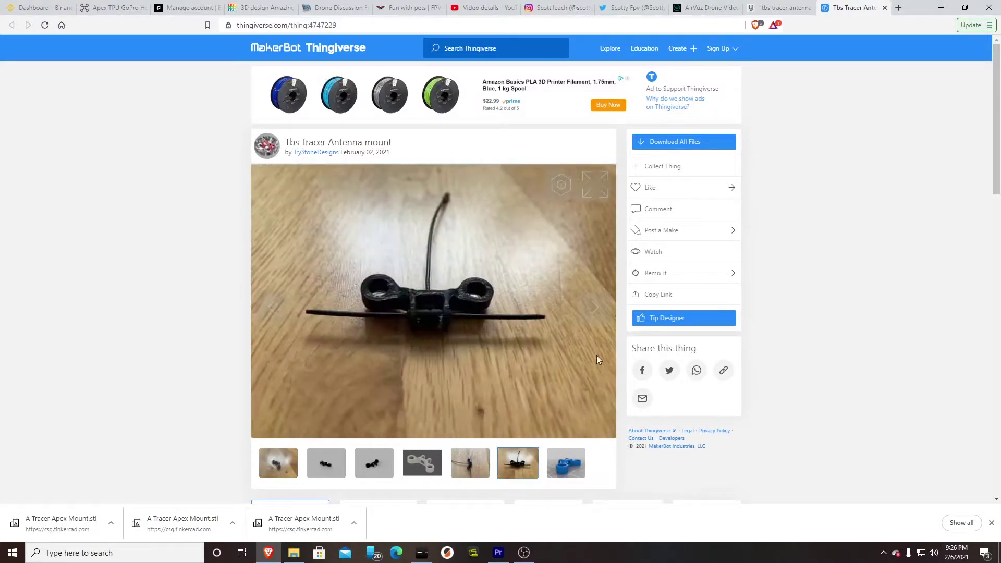
left_click(677, 144)
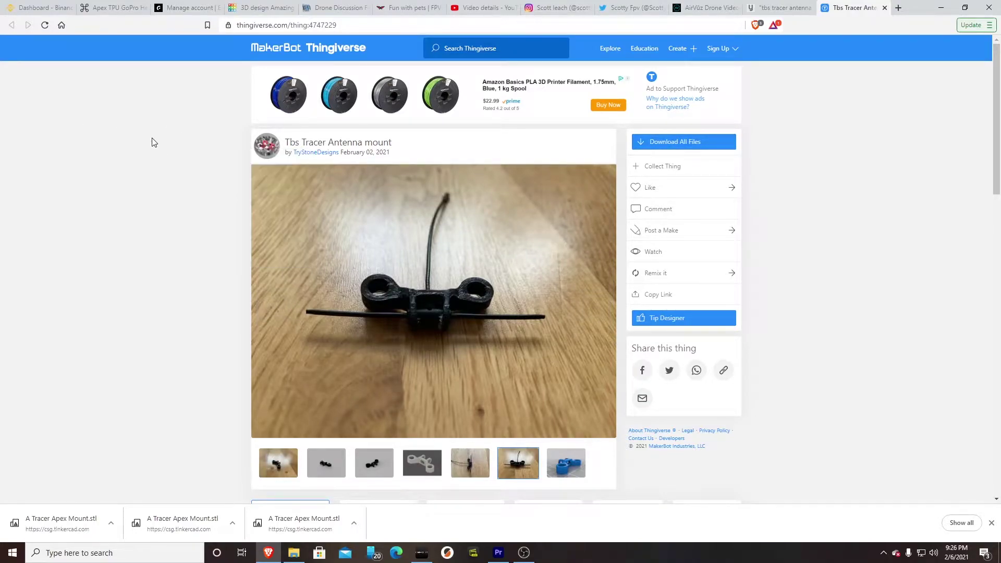
left_click(249, 11)
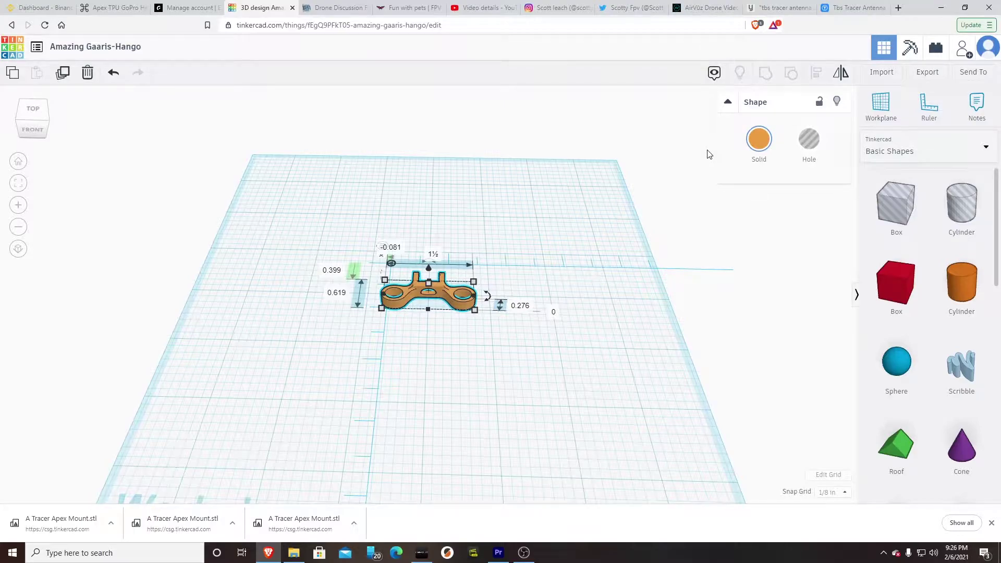
Step: Import A Tracer Apex Mount.stl from Desktop > Impulse rc apex parts at full scale
left_click(875, 72)
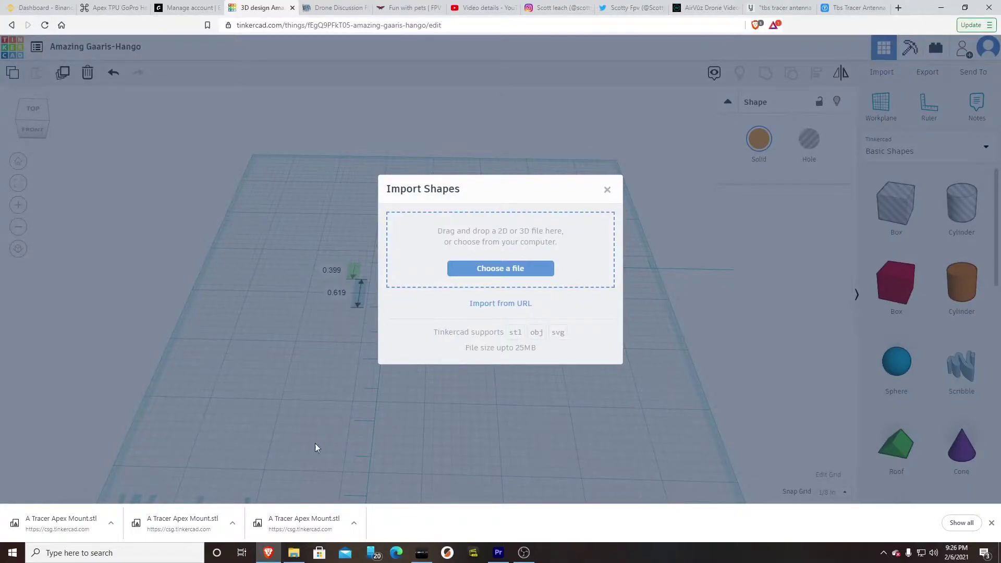
left_click(293, 553)
left_click(650, 345)
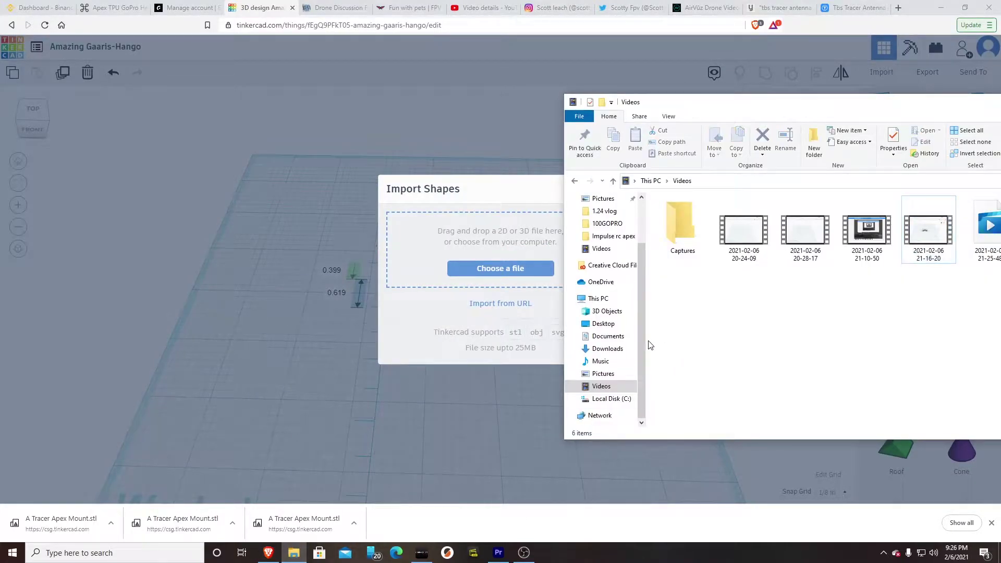
scroll(600, 223, "up", 2)
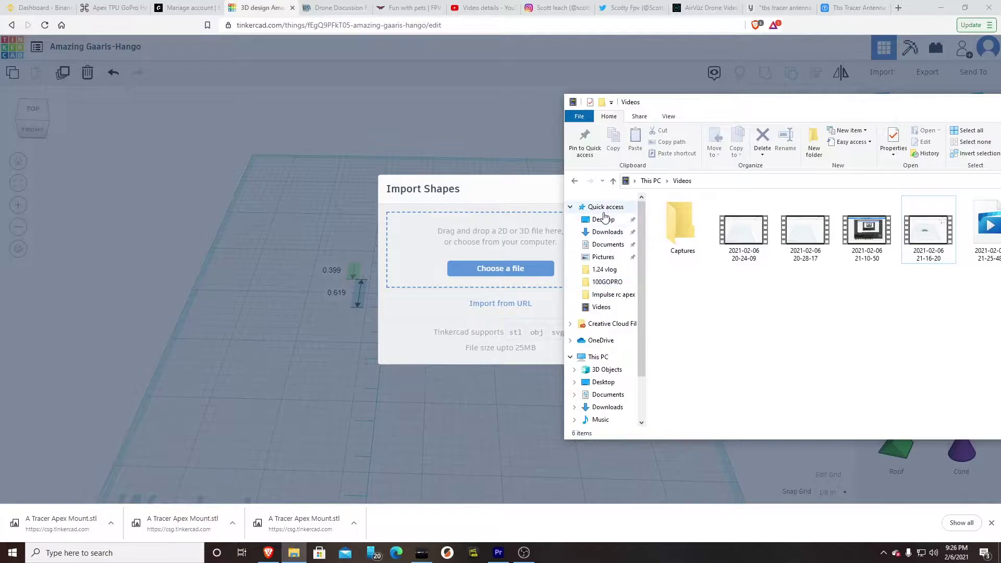
scroll(605, 219, "down", 2)
scroll(610, 224, "up", 2)
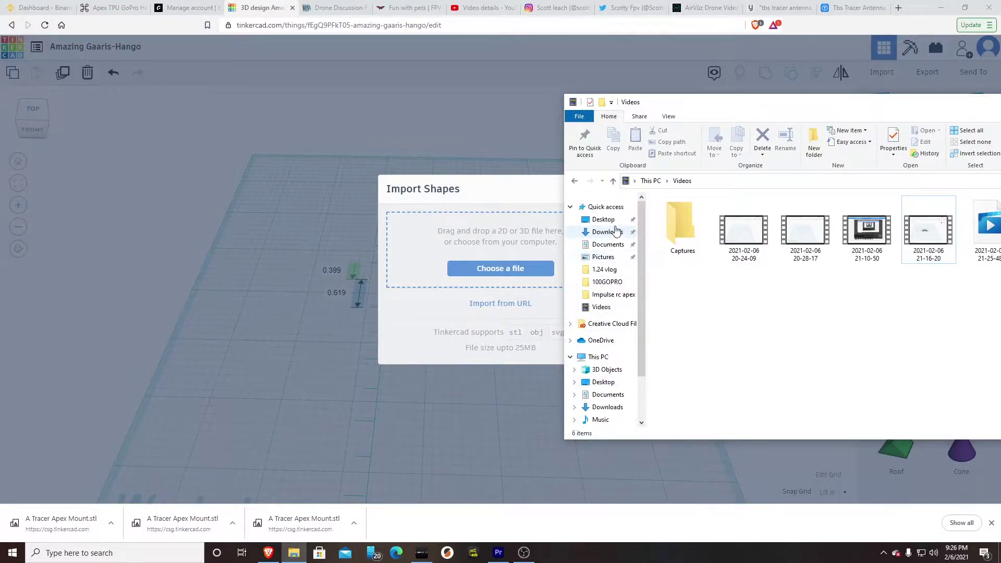
left_click(603, 220)
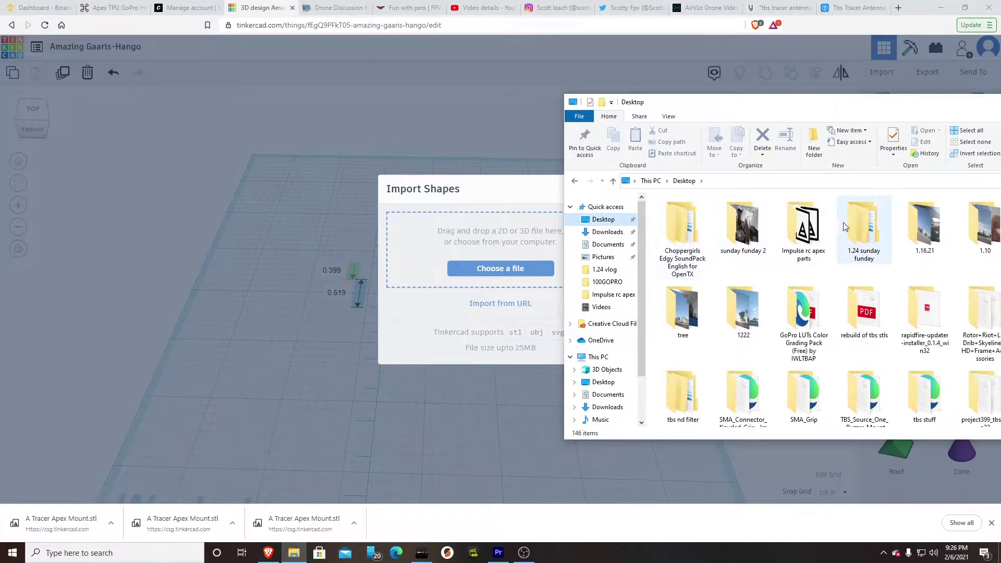
double_click(803, 226)
scroll(758, 297, "down", 2)
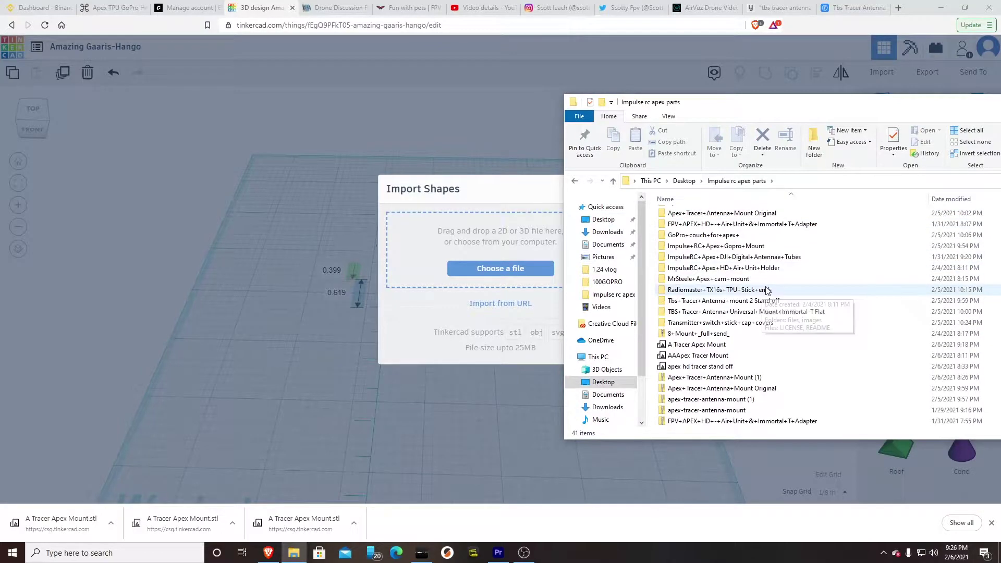
left_click(709, 346)
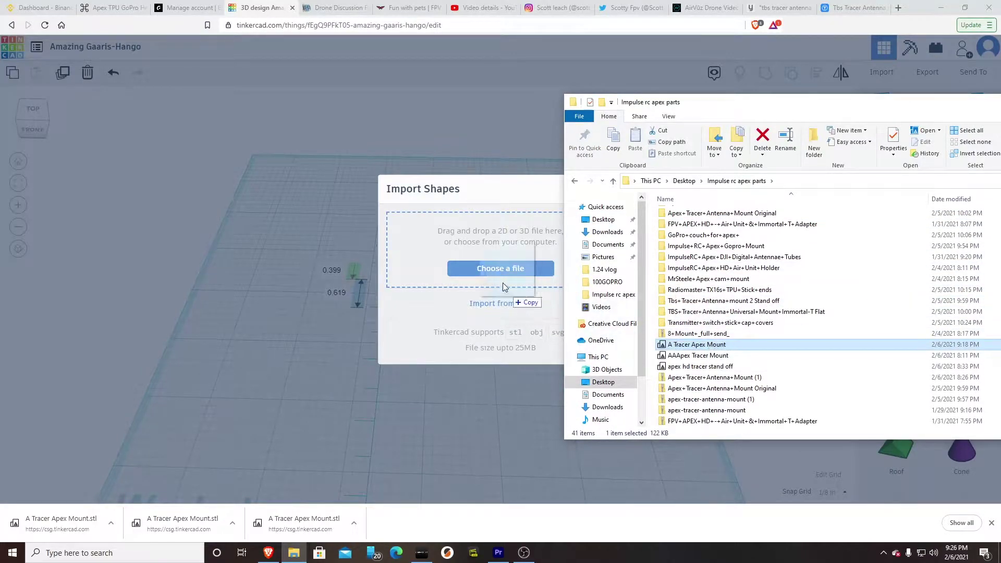
left_click_drag(709, 346, 503, 282)
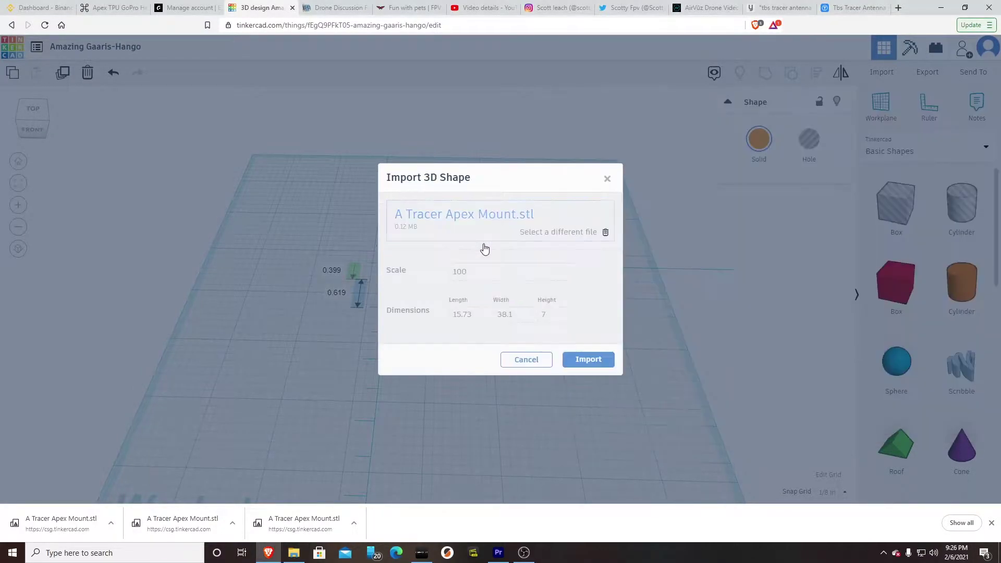
left_click(577, 367)
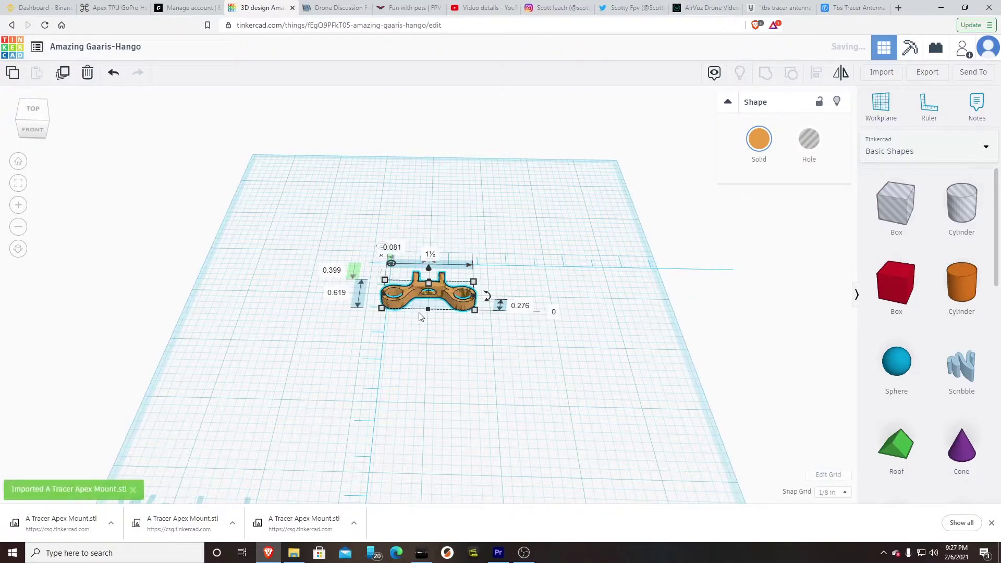
Step: Undo an accidental move of the mount and orbit to inspect its length and height
left_click_drag(433, 292, 438, 296)
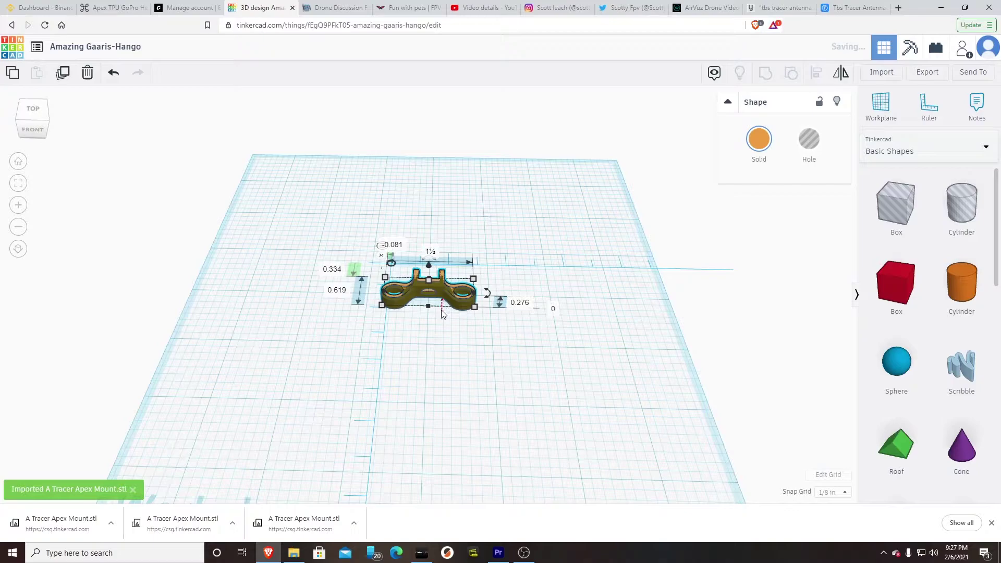
key("ctrl+z")
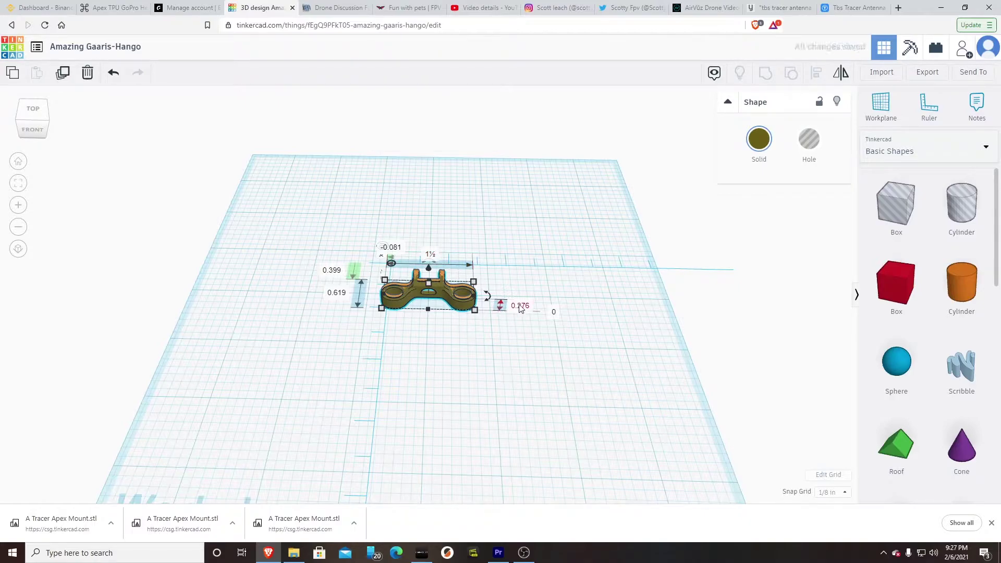
mouse_move(511, 359)
right_mouse_down()
mouse_move(512, 296)
mouse_move(495, 370)
right_mouse_up()
left_click(430, 258)
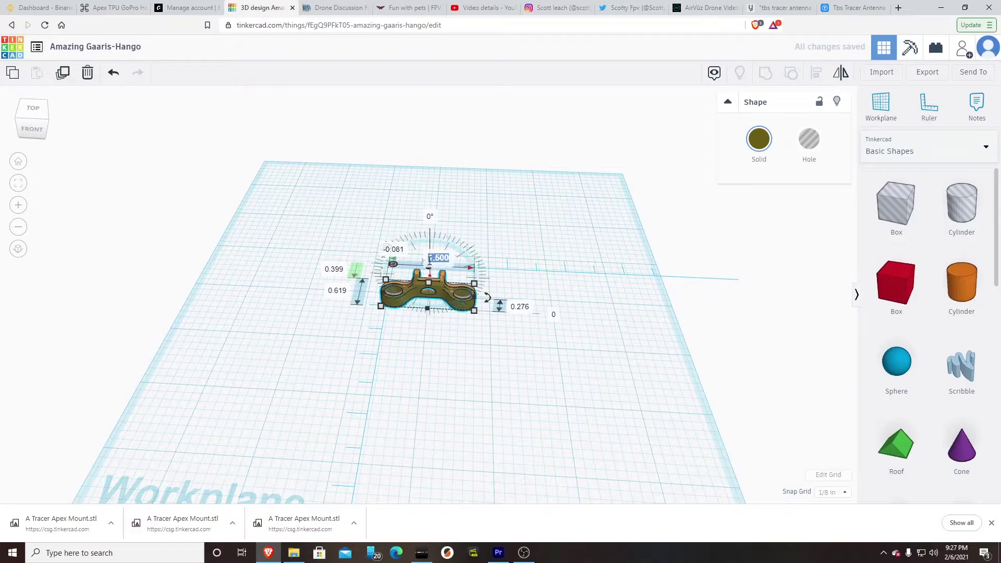
mouse_move(496, 329)
right_mouse_down()
mouse_move(496, 312)
mouse_move(445, 333)
right_mouse_up()
left_click(339, 295)
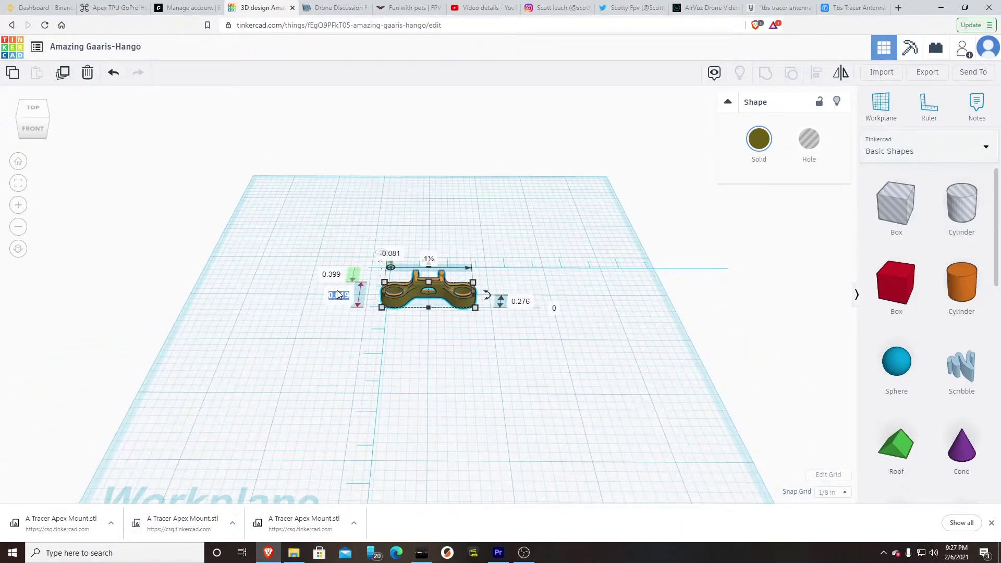
mouse_move(467, 331)
right_mouse_down()
mouse_move(432, 360)
mouse_move(303, 339)
mouse_move(603, 364)
mouse_move(462, 364)
mouse_move(270, 284)
mouse_move(396, 320)
mouse_move(762, 346)
mouse_move(751, 333)
right_mouse_up()
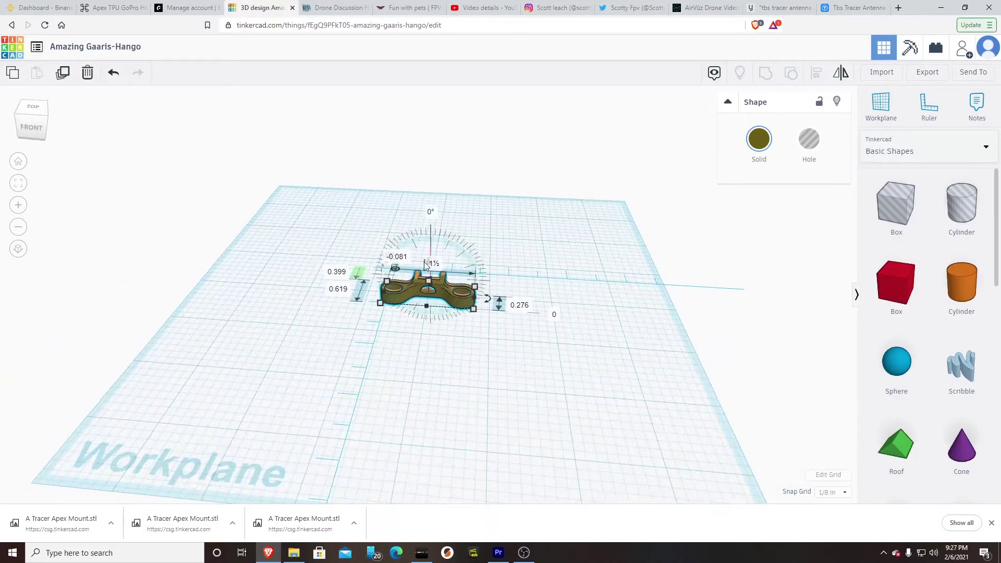
Step: Set the mount's length to 2, then undo that change
left_click(436, 264)
type("2")
key("Return")
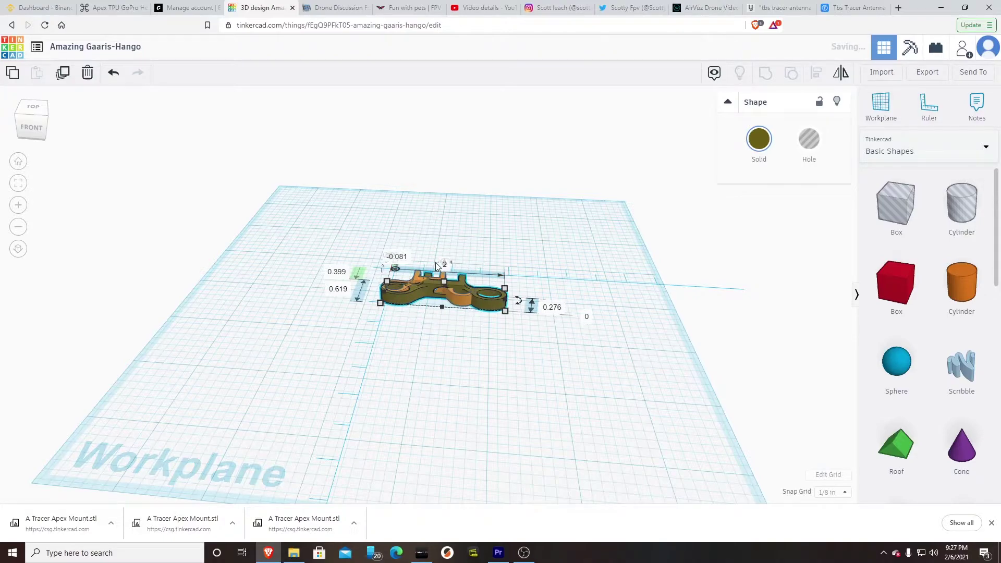
key("ctrl+z")
Step: Reselect the mount and enter a length of 2, then 1½ inches
left_click(440, 297)
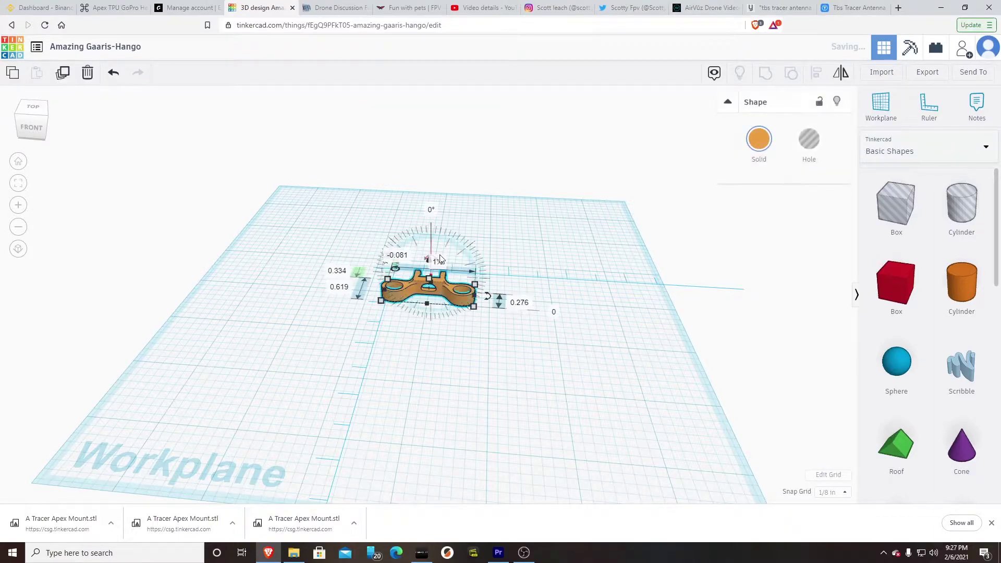
left_click(440, 260)
type("2")
key("Return")
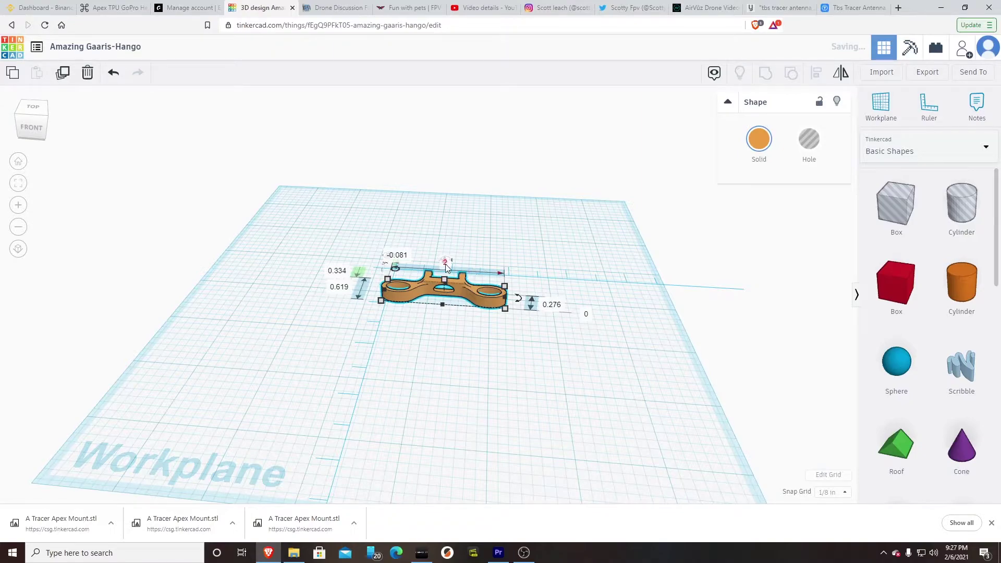
type("1½")
key("Return")
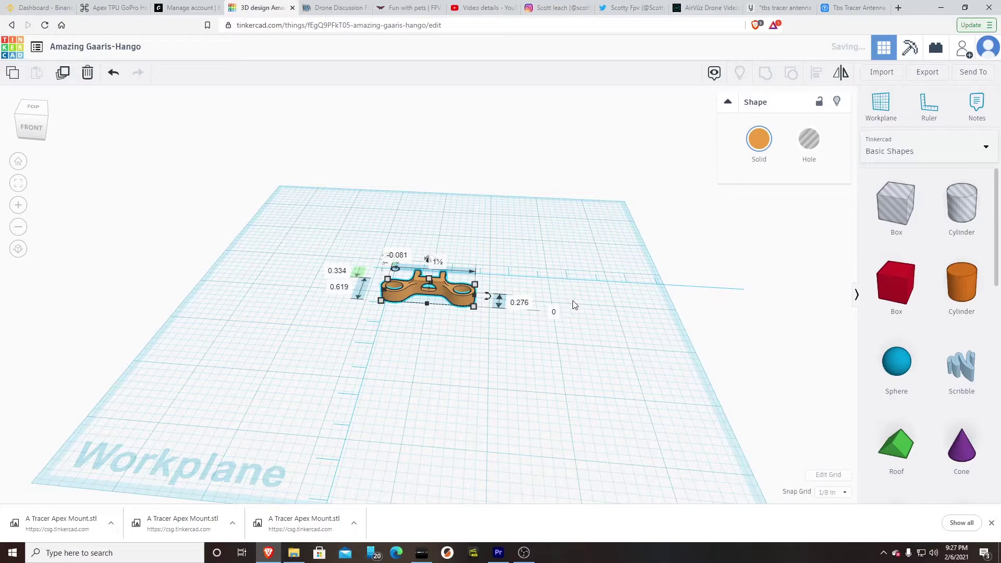
left_click(822, 475)
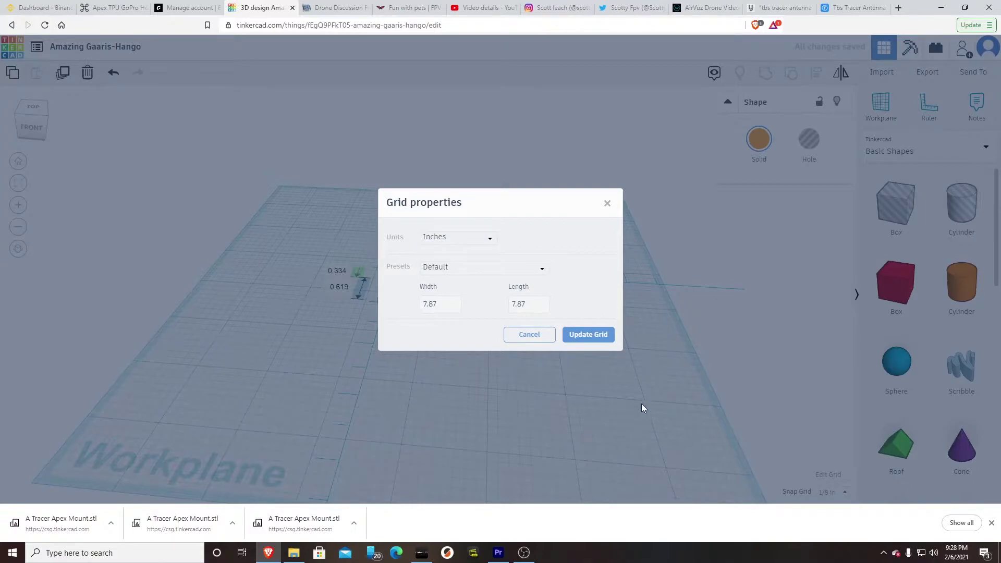
left_click(529, 334)
left_click(828, 474)
left_click(449, 239)
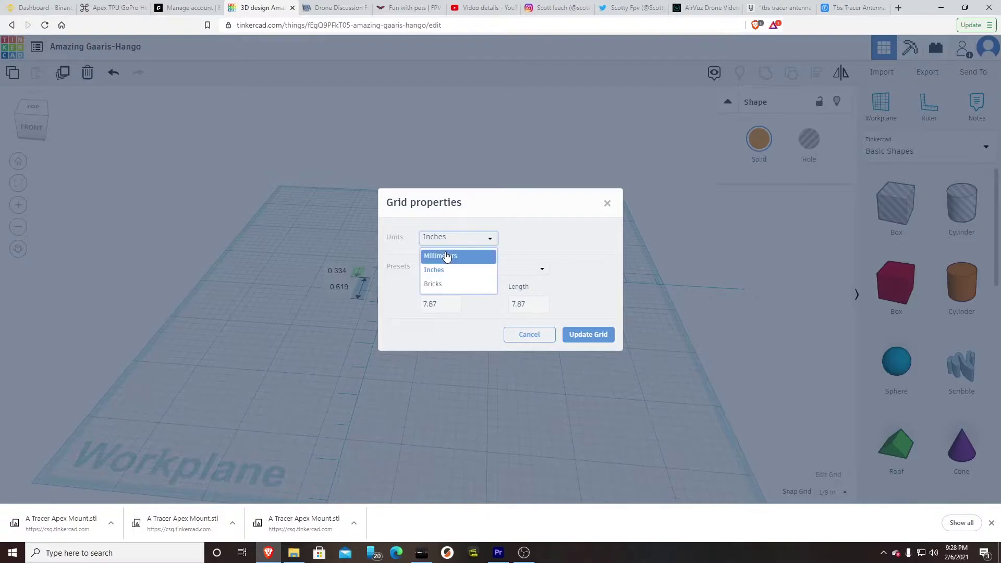
left_click(445, 256)
left_click(451, 243)
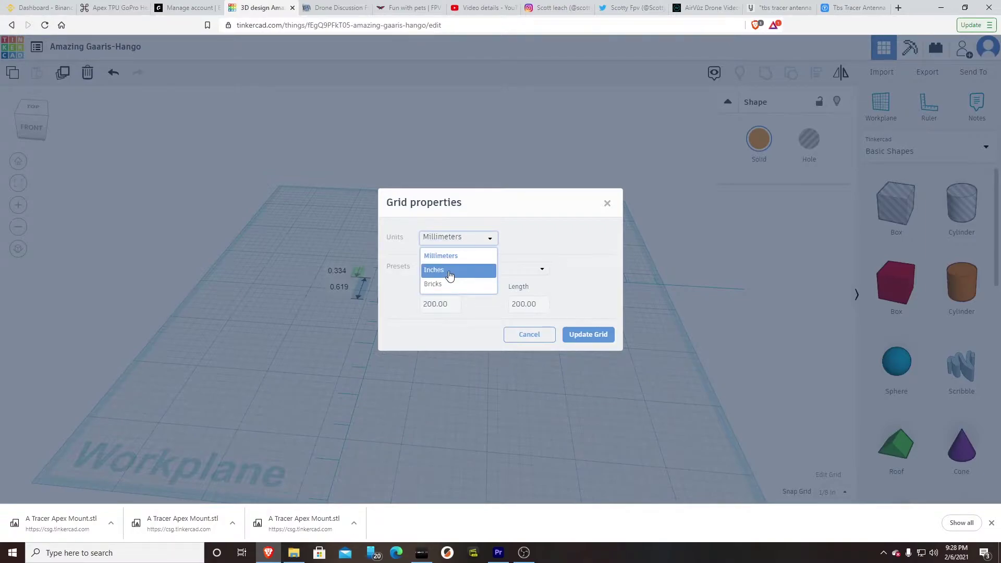
left_click(447, 270)
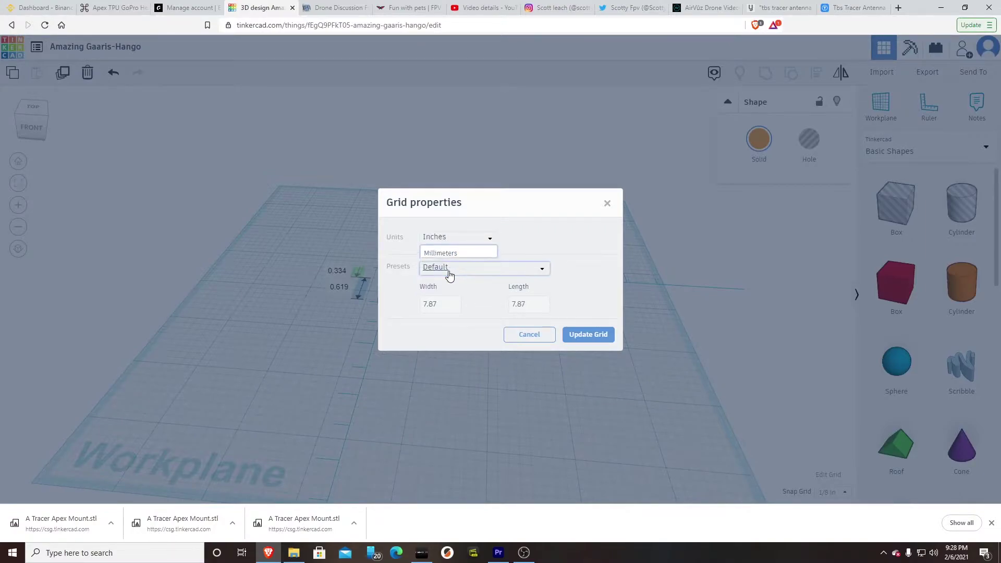
left_click(587, 336)
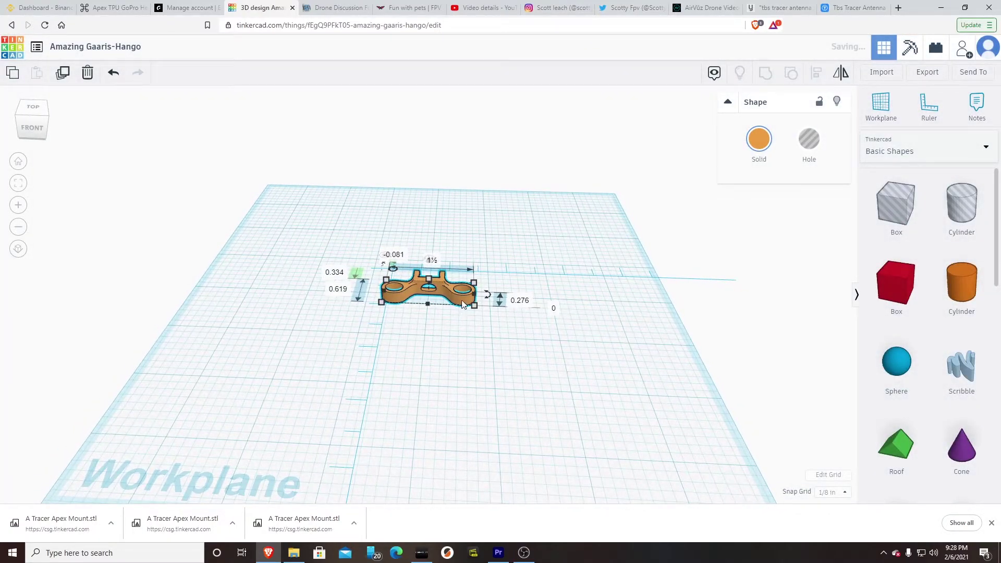
Step: Export the mount as .STL, replacing A Tracer Apex Mount in Impulse rc apex parts
left_click(921, 78)
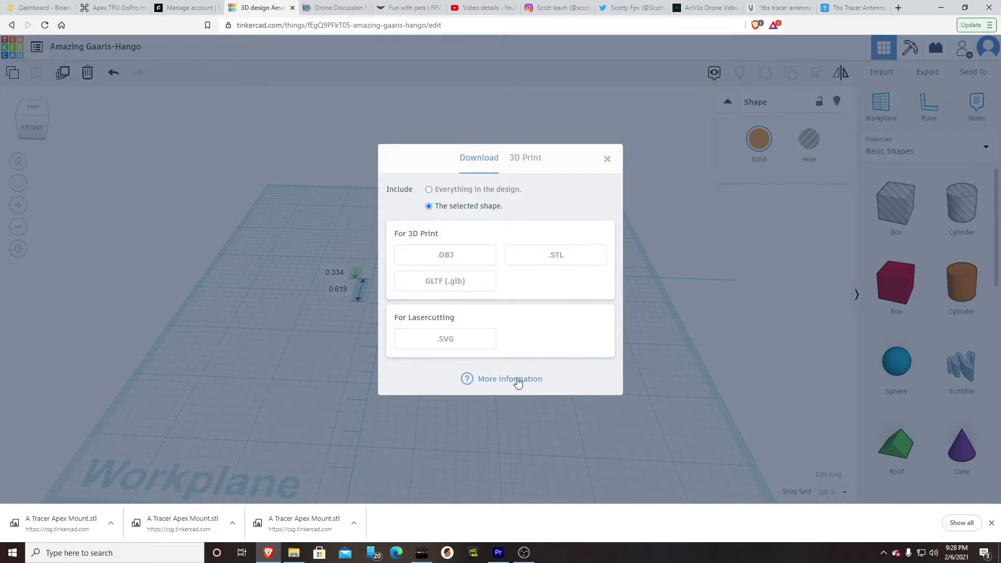
left_click(520, 254)
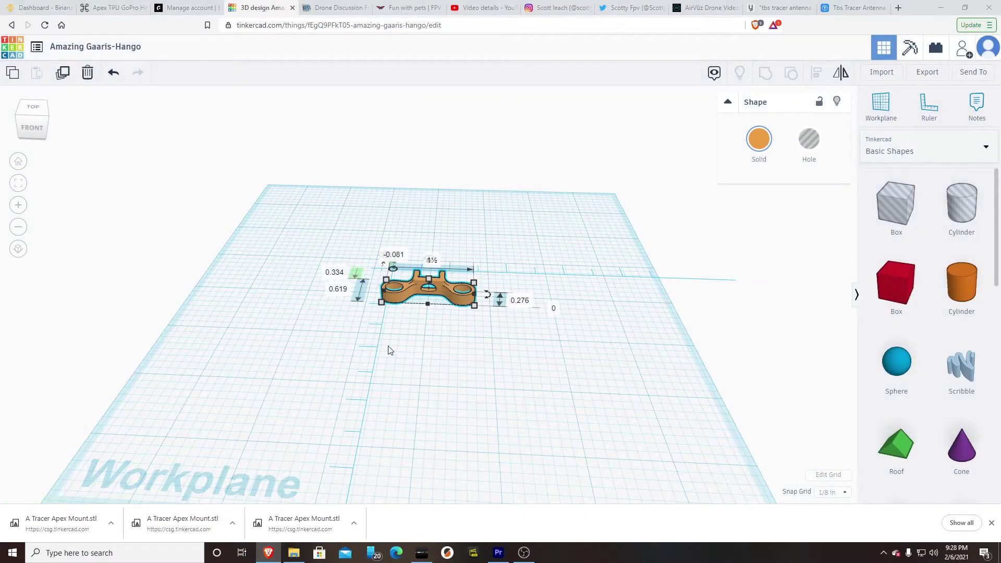
scroll(209, 193, "down", 1)
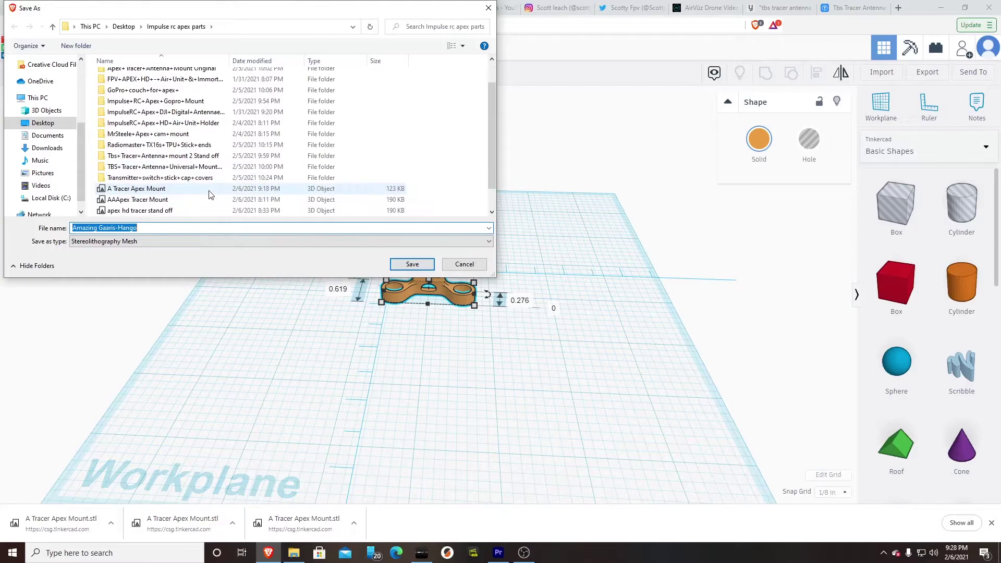
scroll(208, 187, "down", 1)
left_click(179, 169)
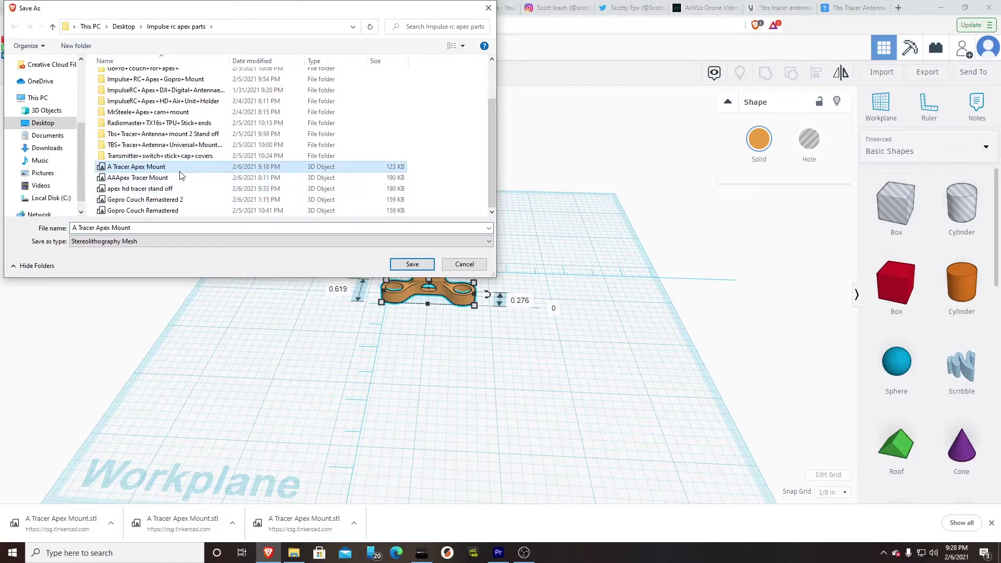
left_click(412, 264)
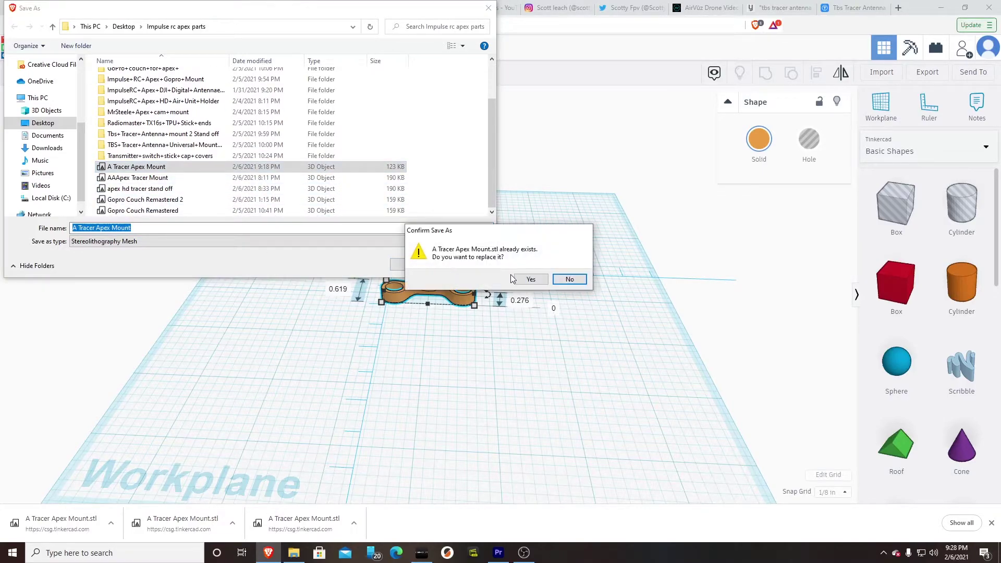
left_click(522, 282)
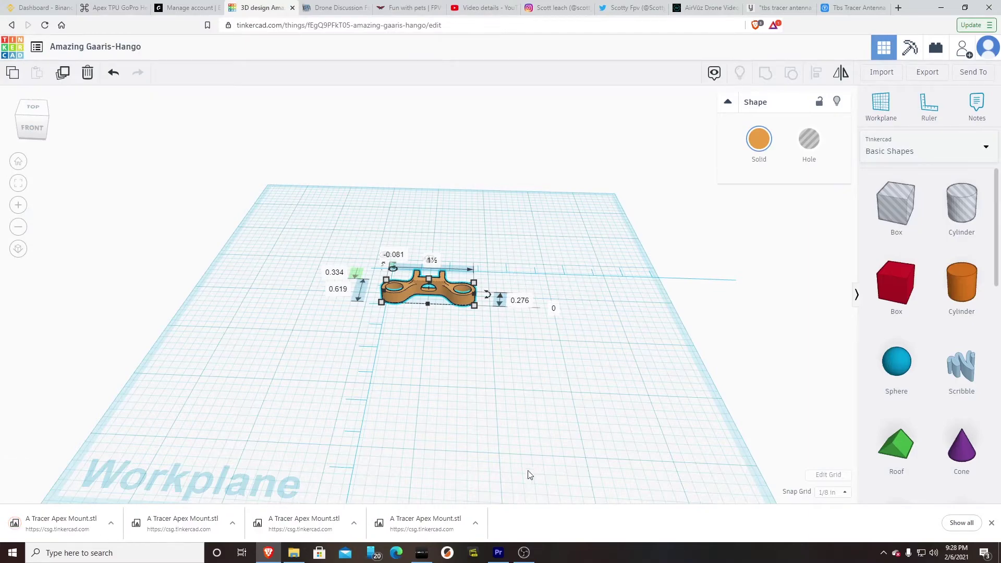
Step: Clear all existing objects off the Creality Slicer print bed
left_click(422, 542)
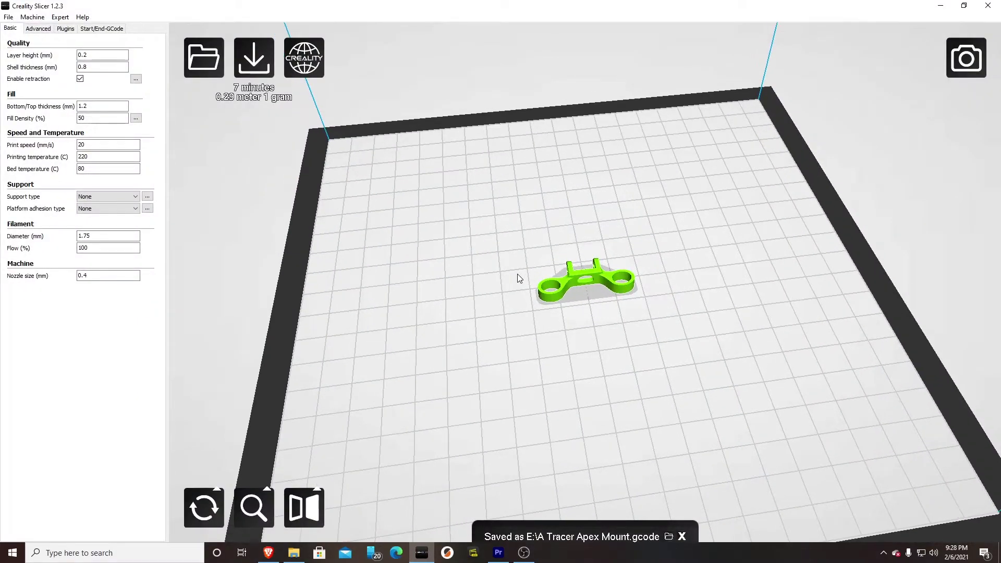
right_click(517, 274)
left_click(527, 281)
Step: Load A Tracer Apex Mount onto the bed and orbit to inspect it
left_click(200, 56)
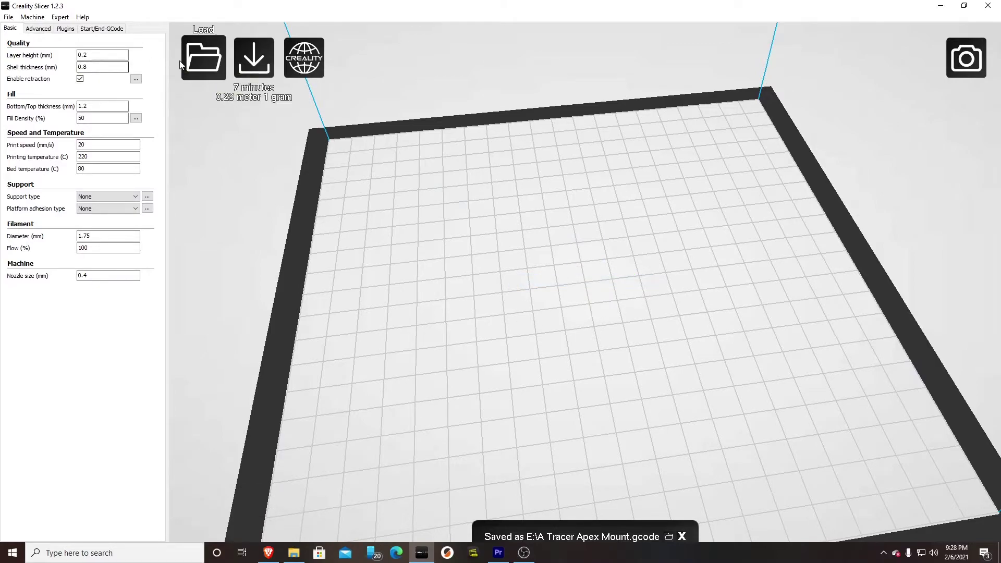
scroll(210, 156, "down", 1)
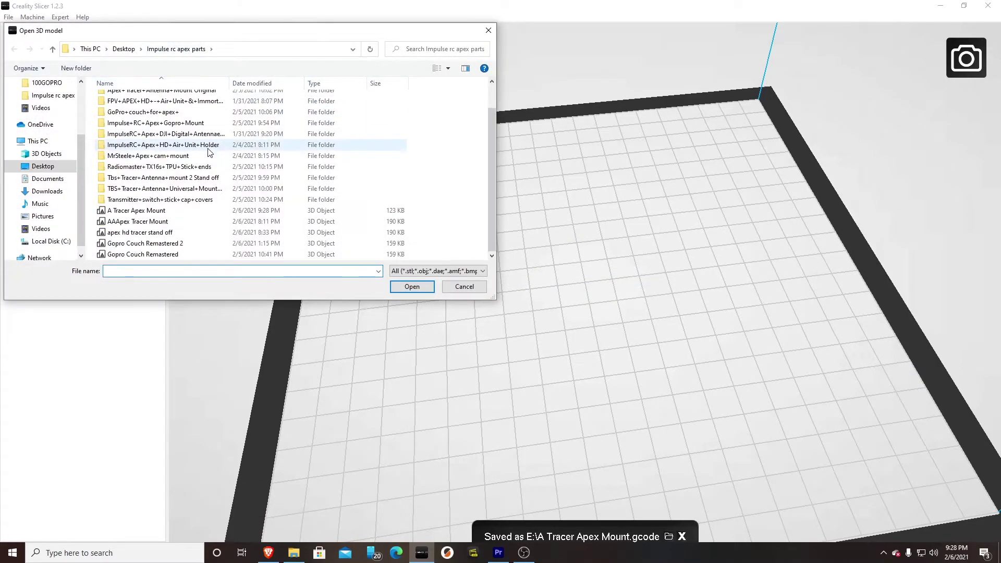
double_click(151, 210)
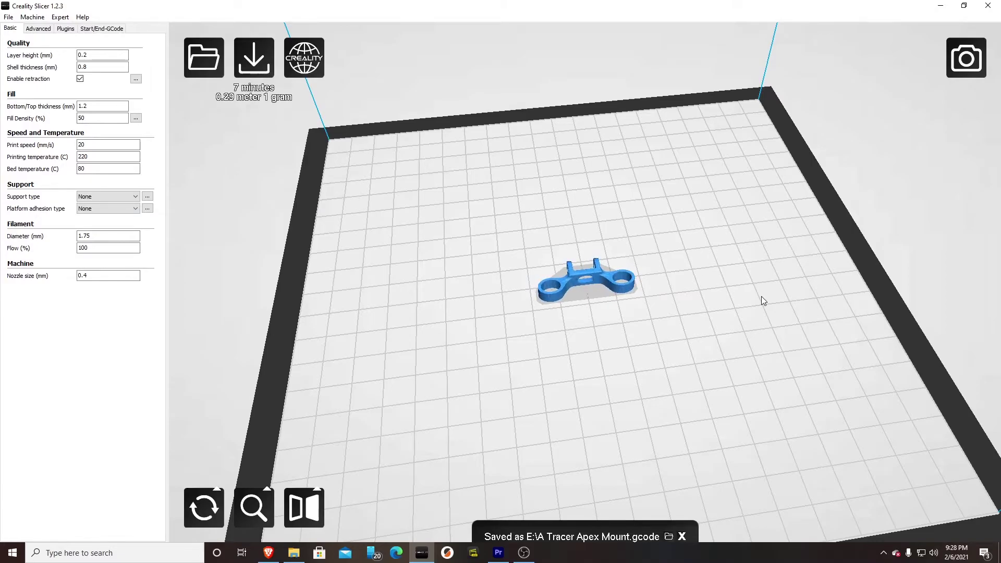
mouse_move(761, 296)
right_mouse_down()
mouse_move(703, 316)
mouse_move(471, 311)
mouse_move(515, 299)
right_mouse_up()
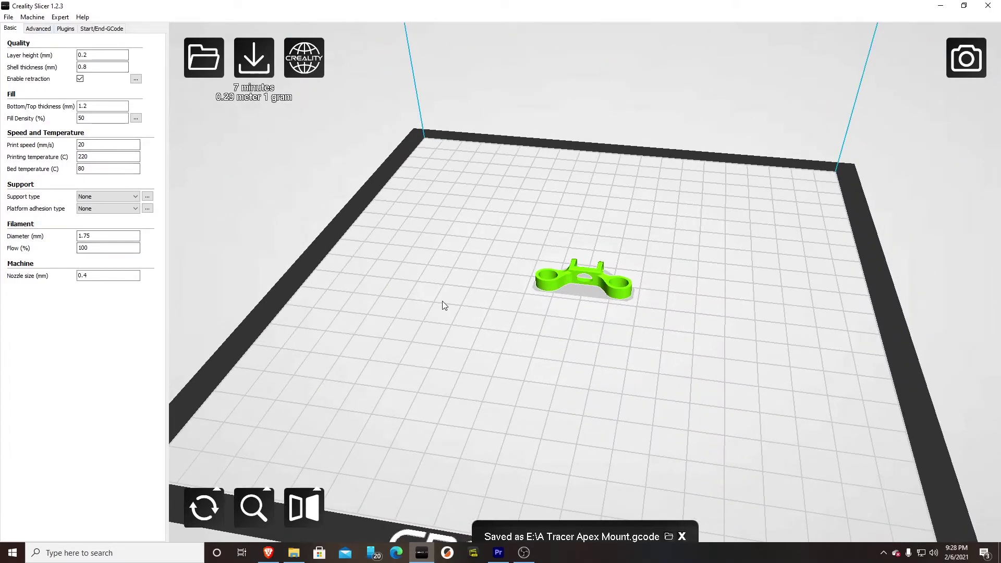
mouse_move(442, 301)
right_mouse_down()
mouse_move(481, 308)
mouse_move(455, 289)
mouse_move(607, 326)
right_mouse_up()
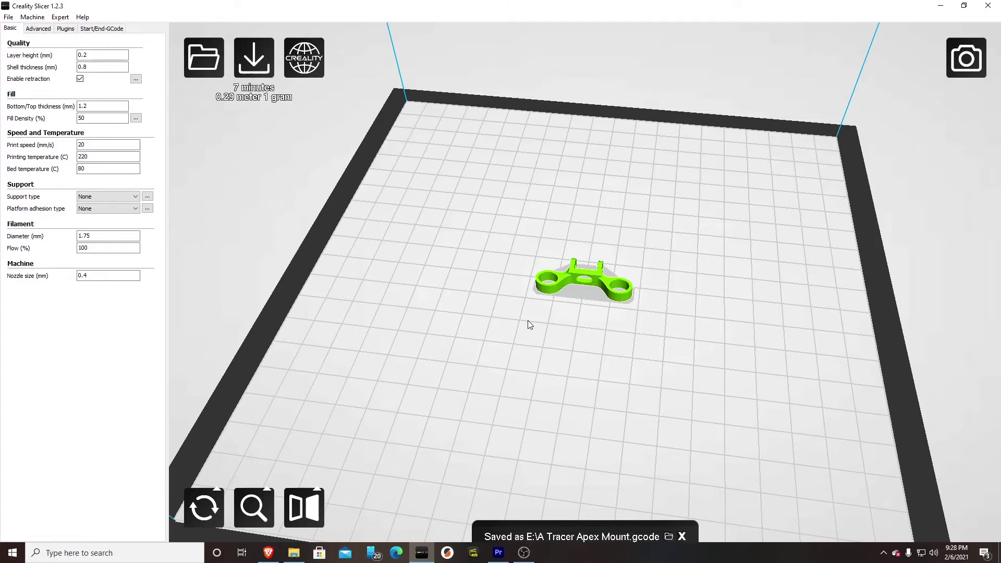
right_click_drag(529, 327, 539, 316)
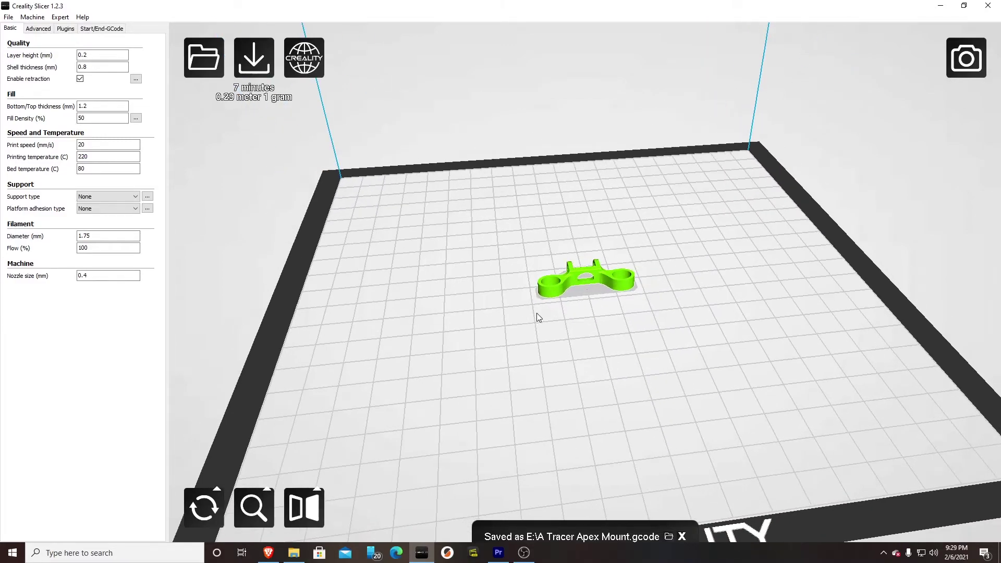